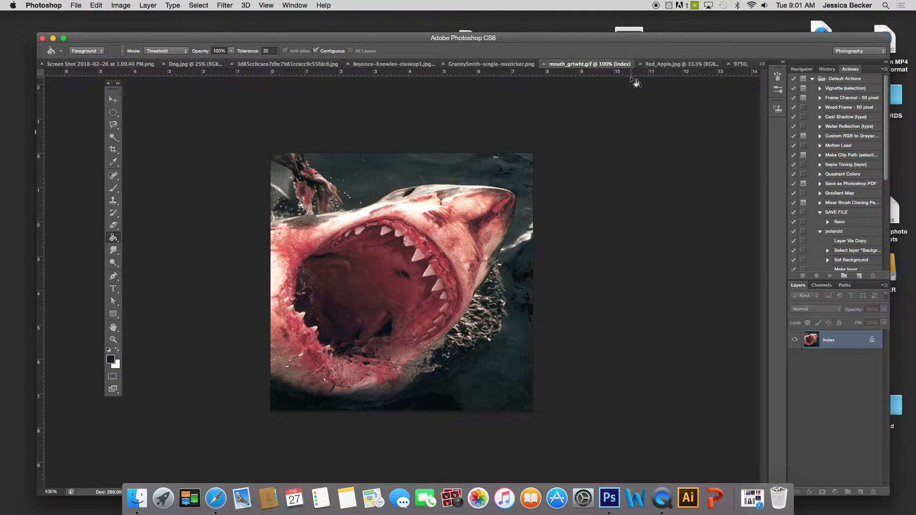
Step: Convert the shark image mouth_grtwht.gif to RGB Color mode
click(692, 64)
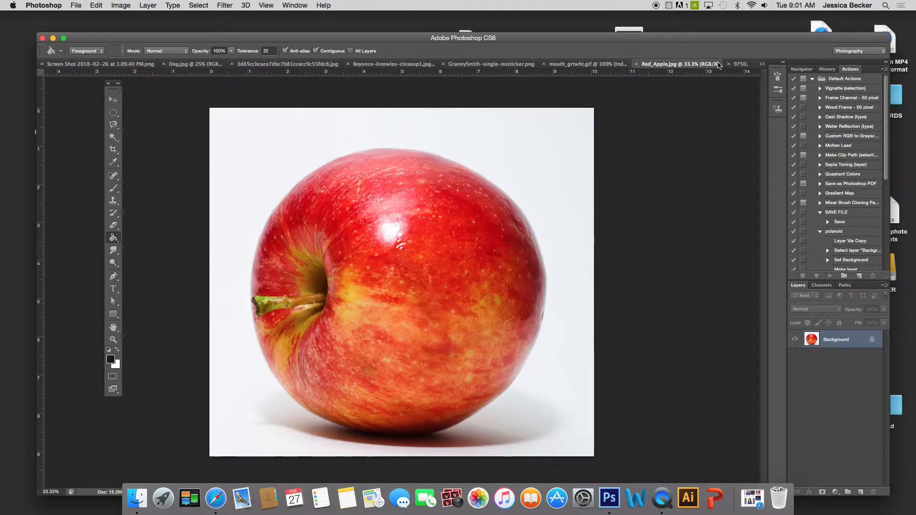
click(619, 65)
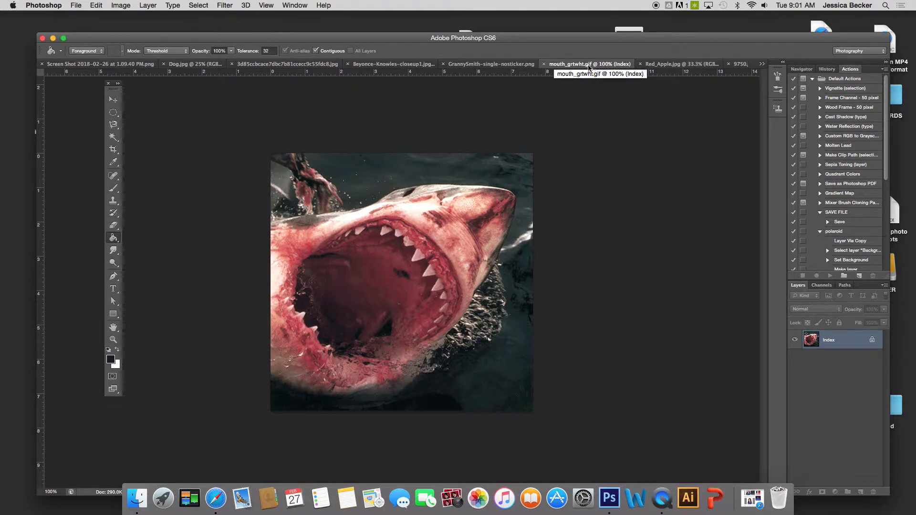
click(120, 6)
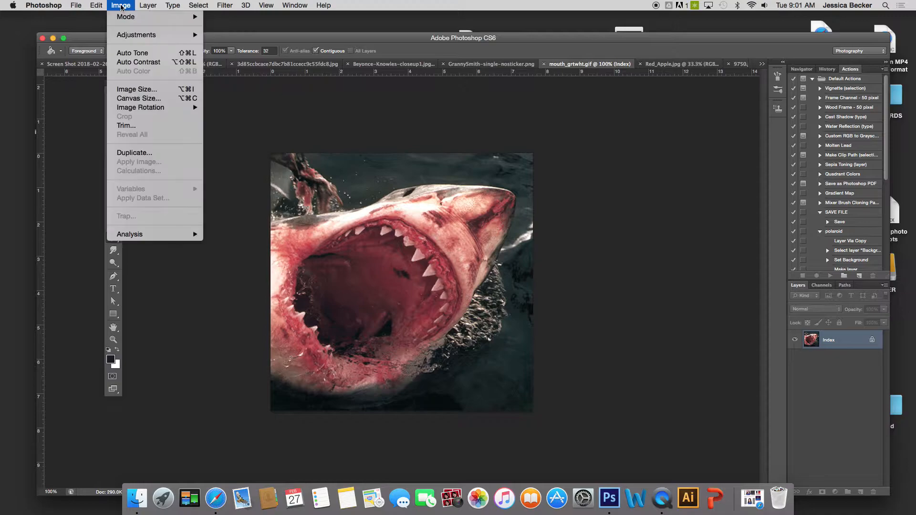
mouse_move(124, 18)
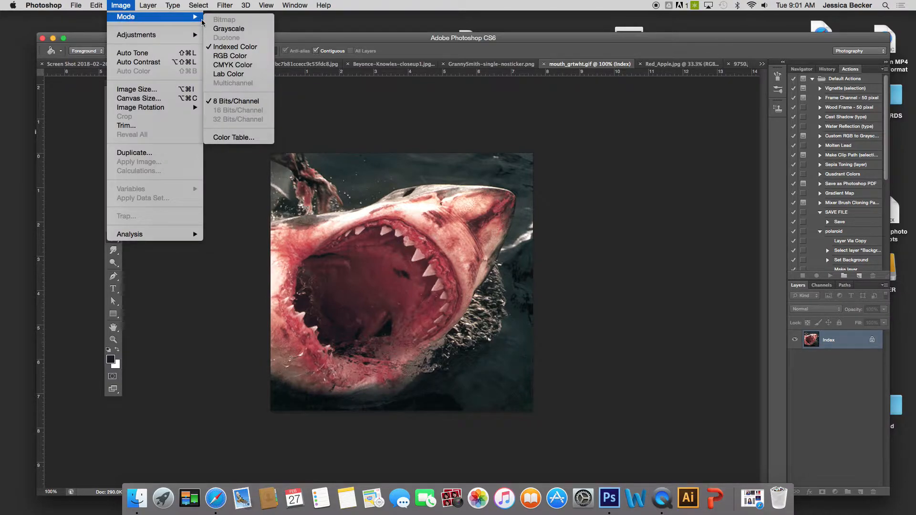
click(225, 56)
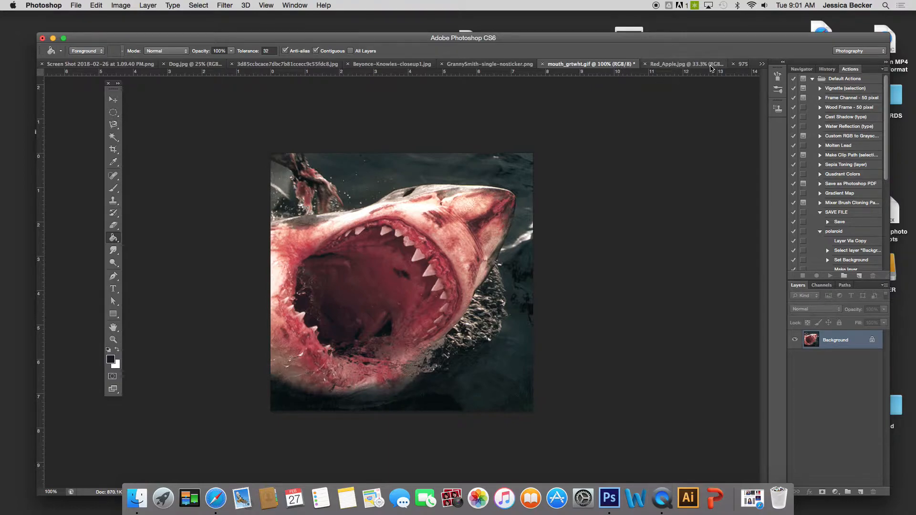
Step: Select the shark's head loosely with the freehand Lasso tool and move the selected area into the Red_Apple.jpg document
click(680, 65)
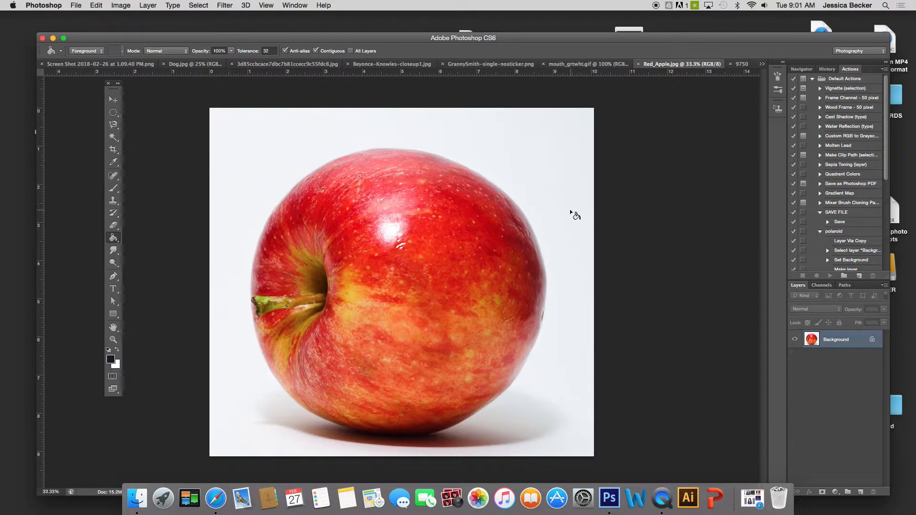
click(575, 64)
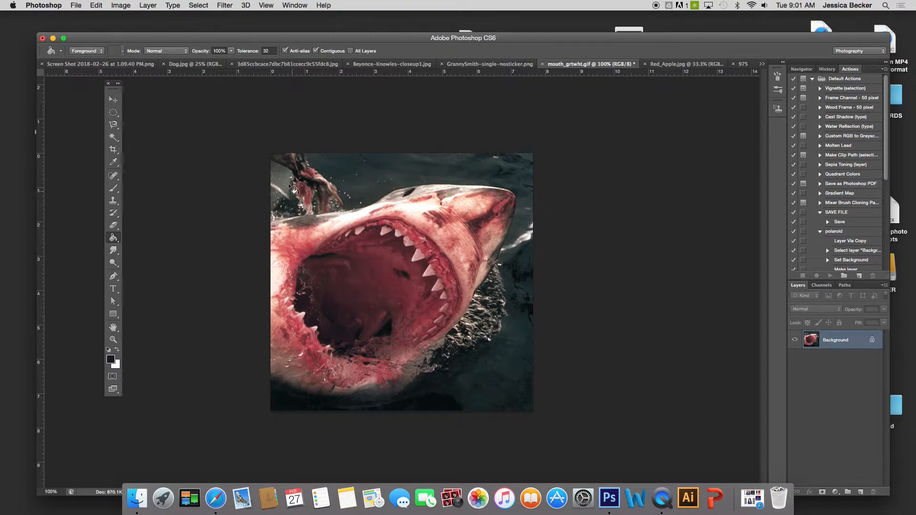
click(115, 126)
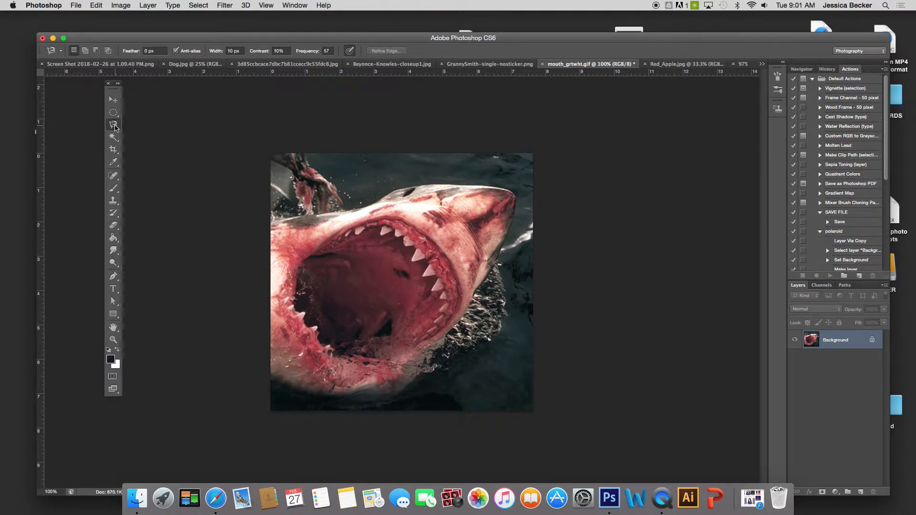
click(115, 127)
click(147, 123)
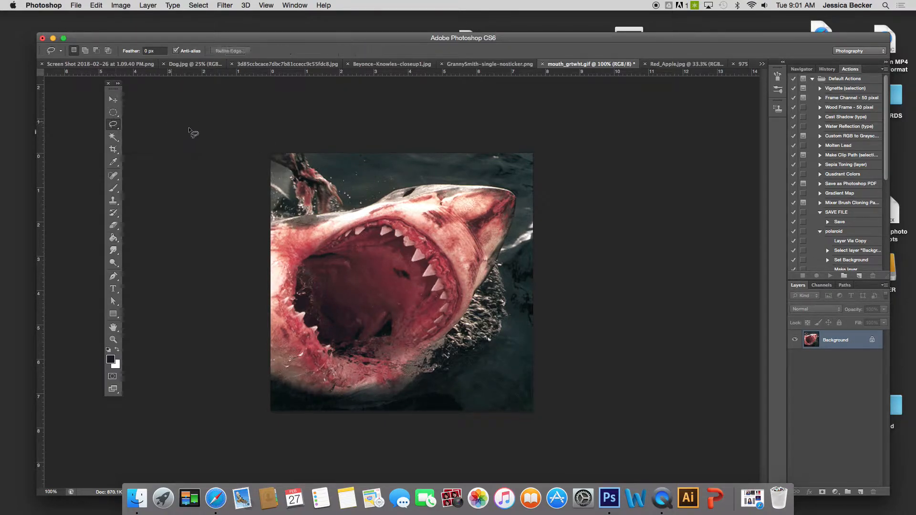
mouse_move(283, 196)
mouse_down()
mouse_move(468, 162)
mouse_move(498, 170)
mouse_move(521, 192)
mouse_move(528, 221)
mouse_move(515, 306)
mouse_move(500, 353)
mouse_move(470, 389)
mouse_move(434, 408)
mouse_move(366, 418)
mouse_move(310, 416)
mouse_move(275, 403)
mouse_move(260, 336)
mouse_move(288, 196)
mouse_up()
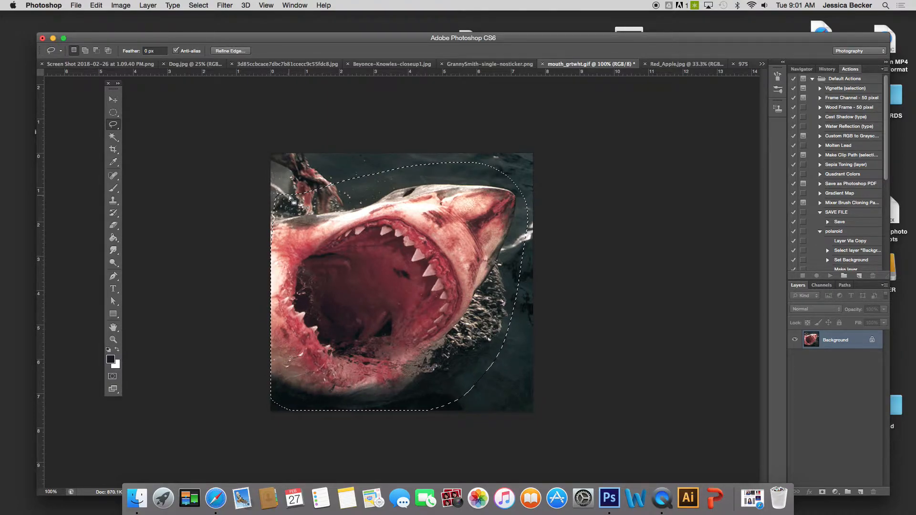
click(113, 99)
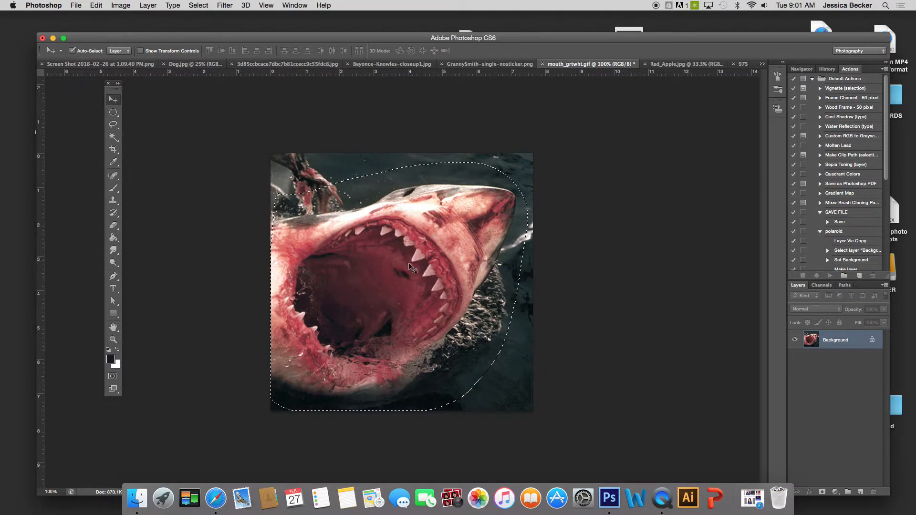
drag(409, 263, 432, 287)
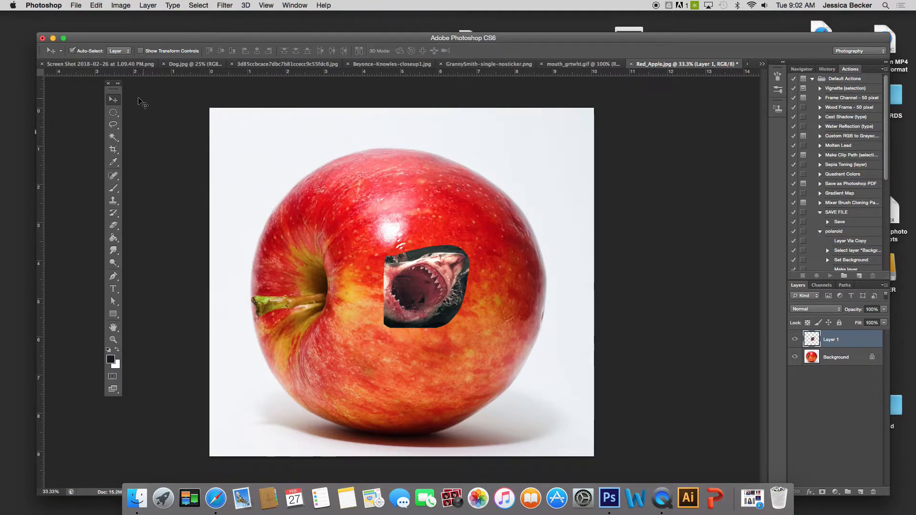
Step: Enlarge the shark layer to about 264% with Free Transform and position it over the middle and right part of the apple
click(97, 6)
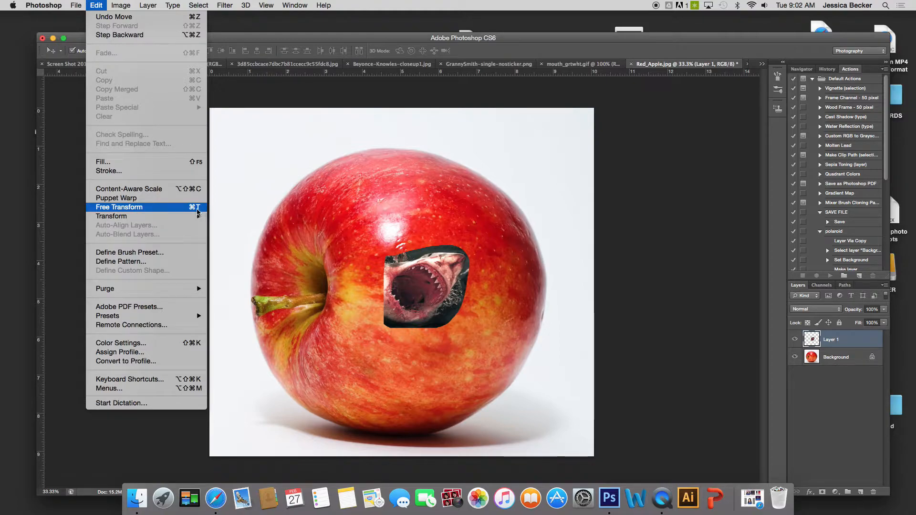
click(197, 210)
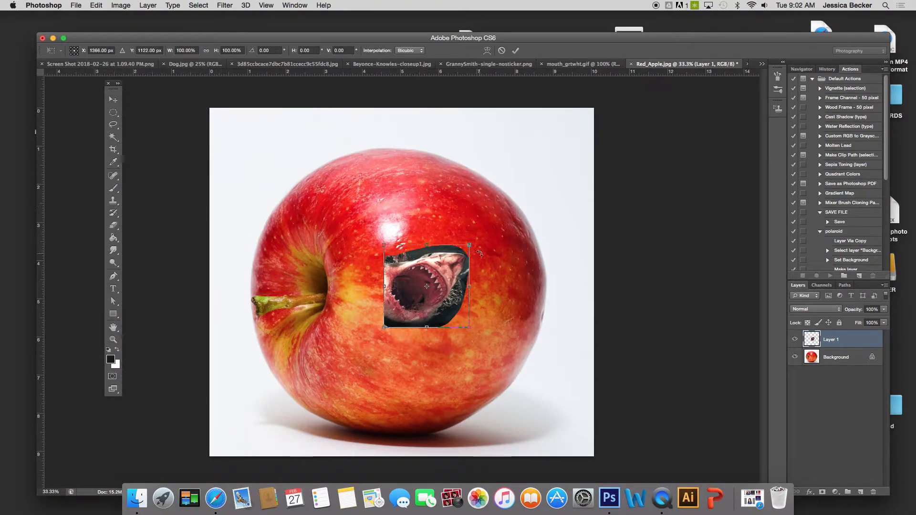
drag(470, 246, 520, 195)
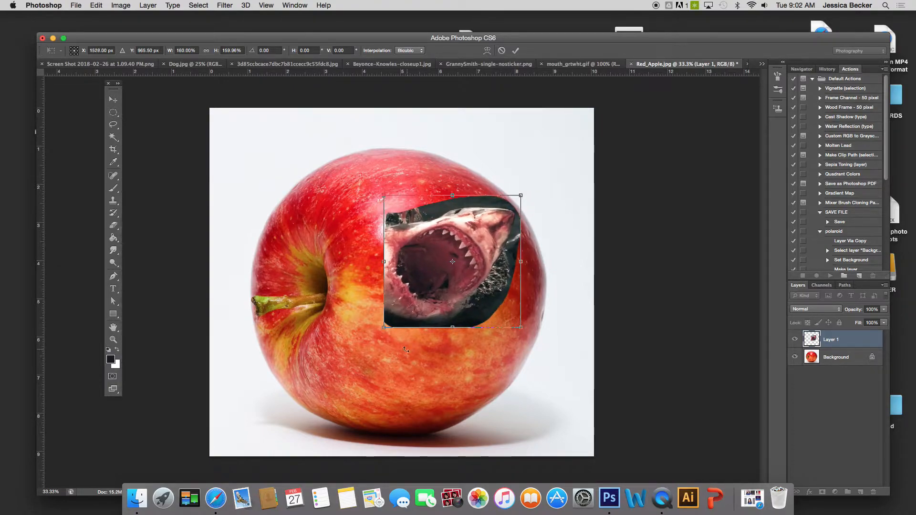
drag(385, 327, 299, 410)
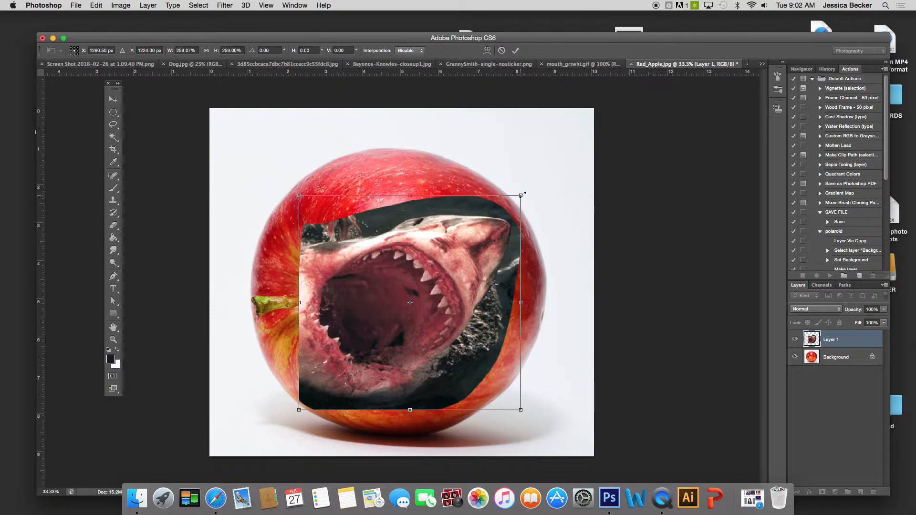
drag(520, 195, 524, 191)
drag(417, 296, 428, 286)
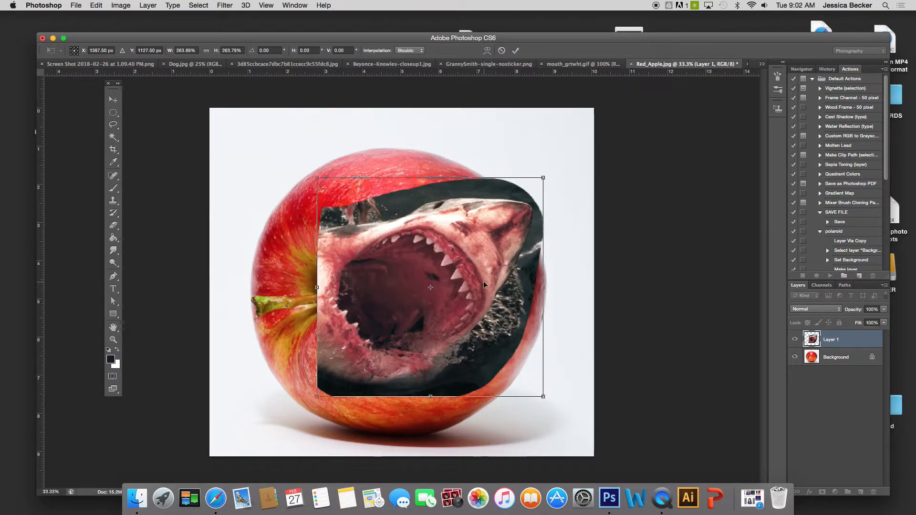
click(516, 50)
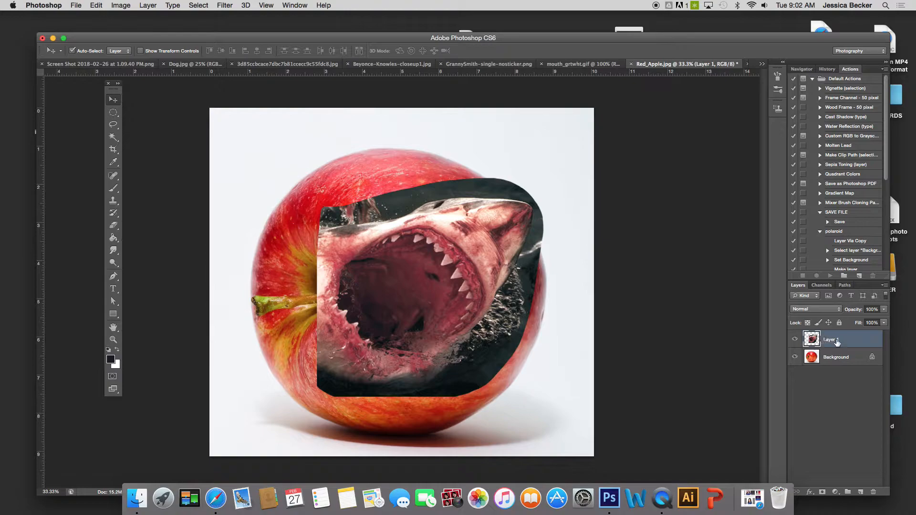
Step: Add a layer mask to the shark layer and make the mask the active target
click(822, 492)
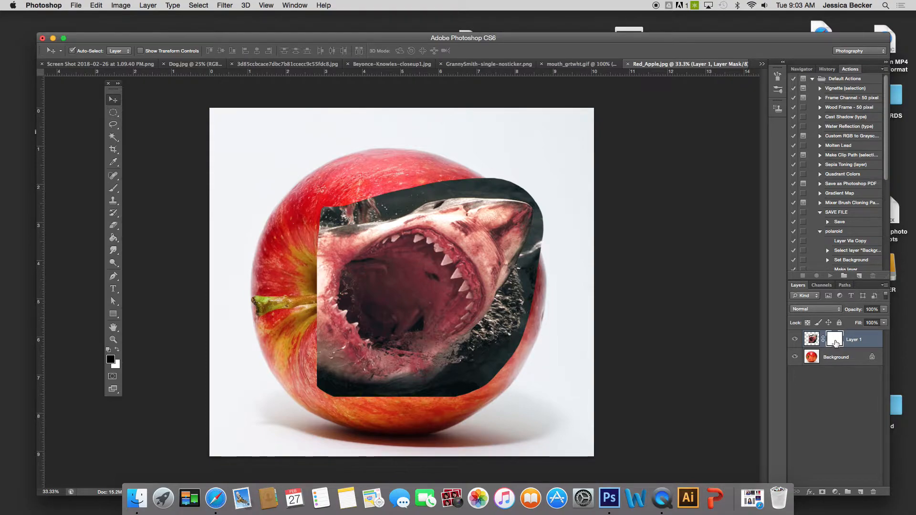
click(812, 340)
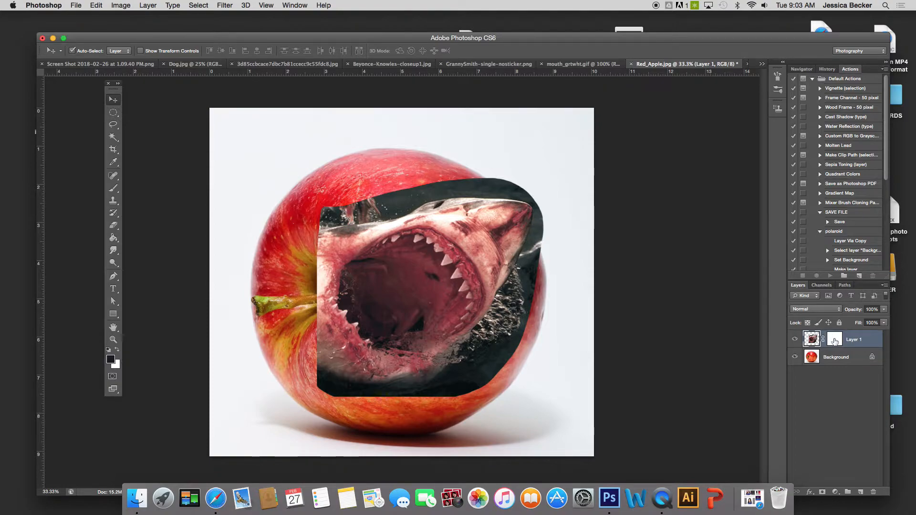
click(835, 341)
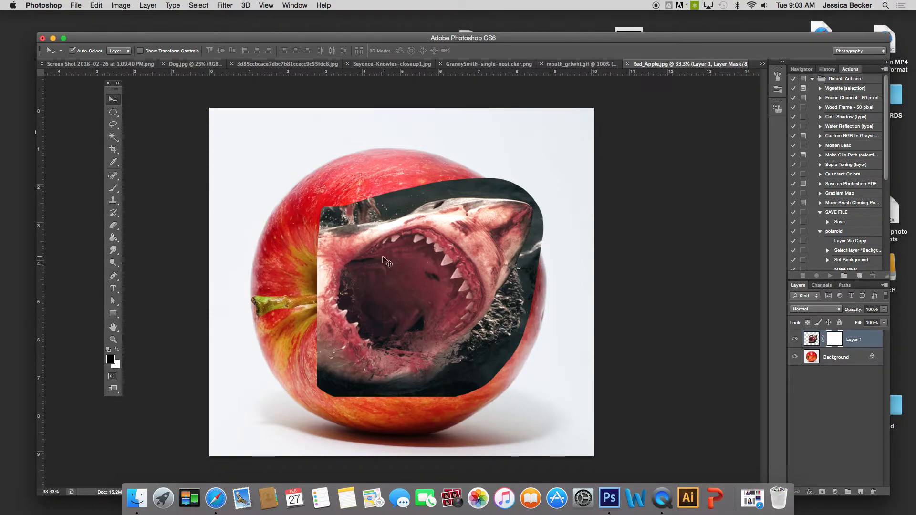
Step: Set up the Brush tool with a soft round 175 px tip, 0% hardness and 100% flow
click(113, 188)
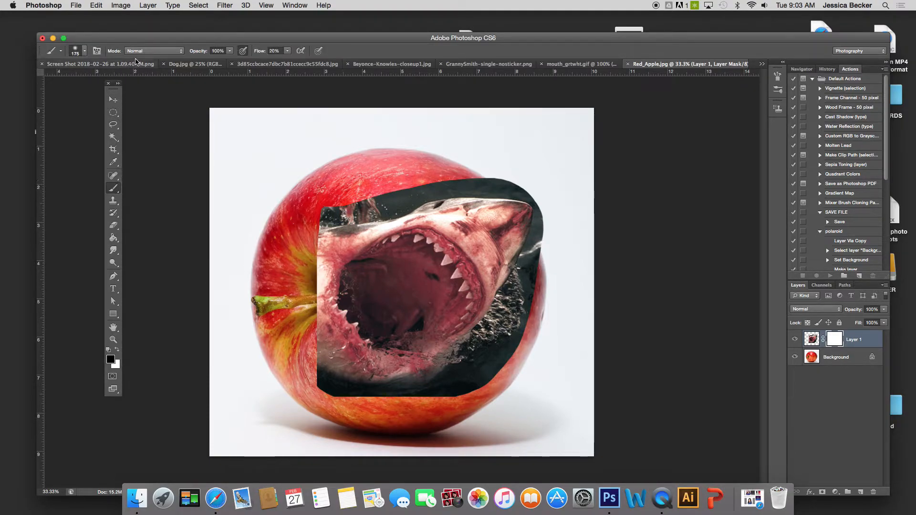
click(86, 52)
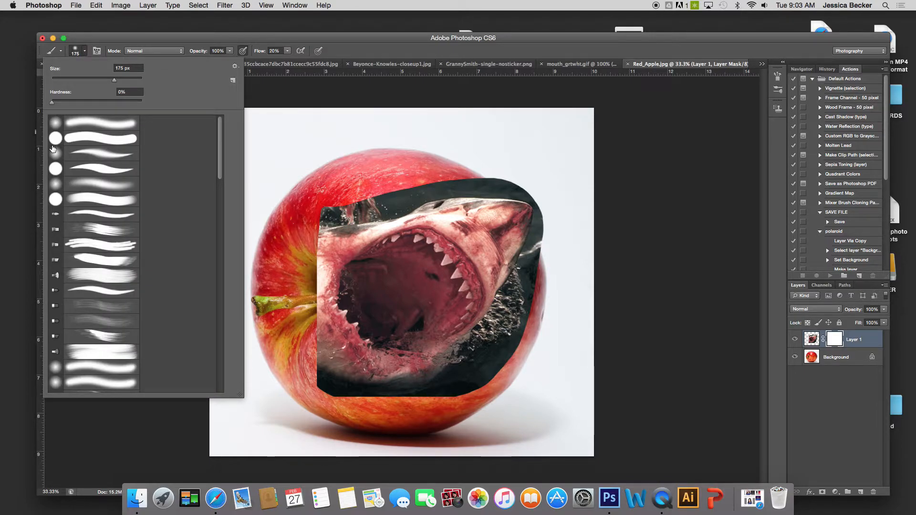
click(55, 124)
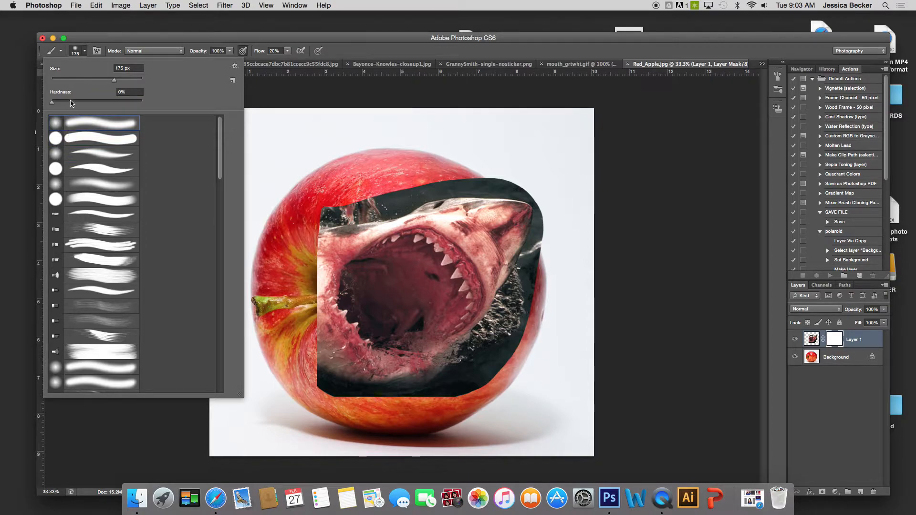
click(50, 103)
click(354, 50)
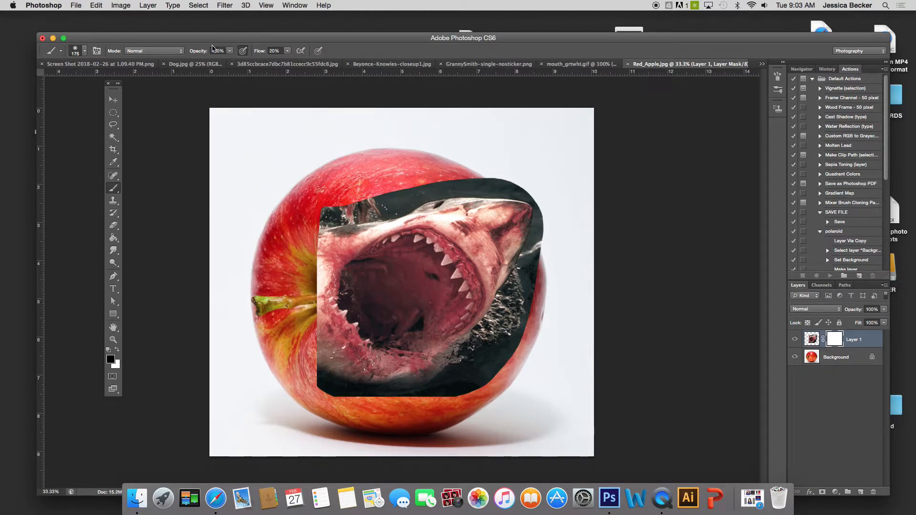
click(288, 52)
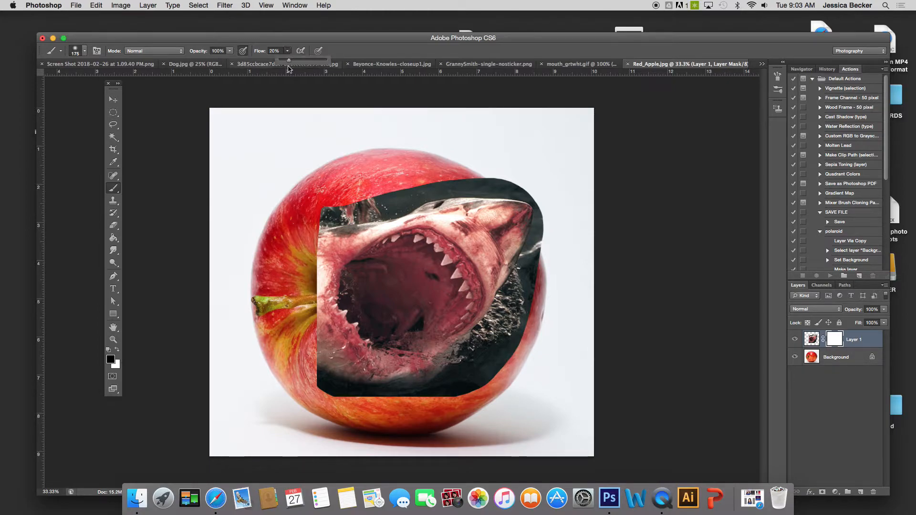
click(347, 52)
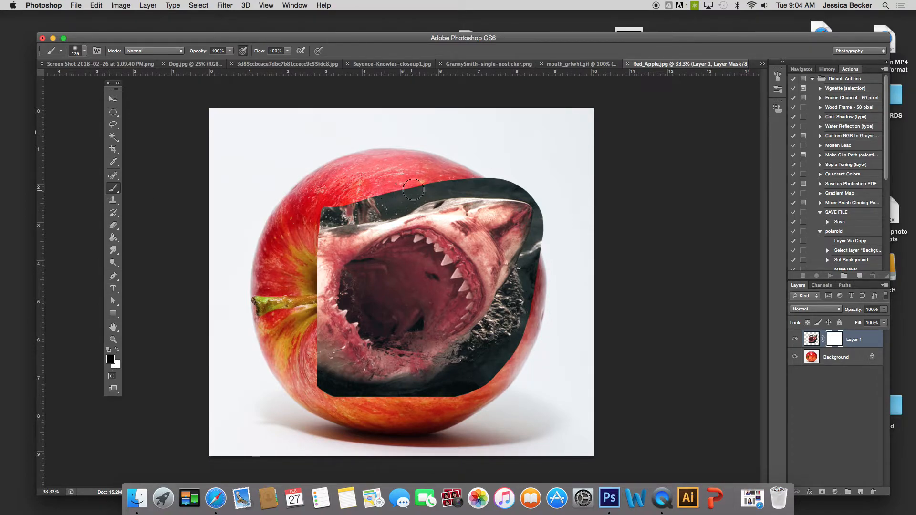
Step: Enlarge the brush to 250 px and paint black on the mask to hide the dark water around the shark's head
key(bracketright)
key(bracketright)
drag(415, 187, 333, 199)
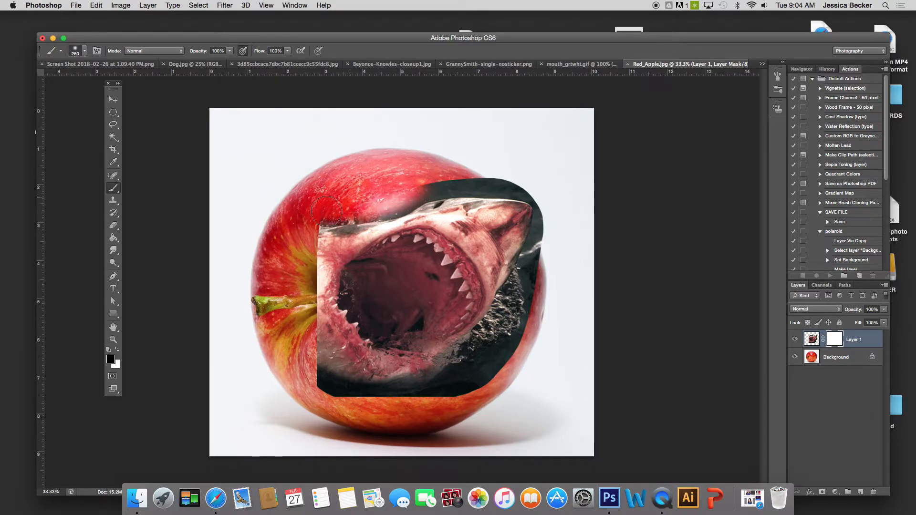
mouse_move(415, 191)
mouse_down()
mouse_move(511, 178)
mouse_move(548, 214)
mouse_move(524, 363)
mouse_move(544, 281)
mouse_move(508, 306)
mouse_move(503, 336)
mouse_move(472, 374)
mouse_move(398, 403)
mouse_move(300, 377)
mouse_move(309, 377)
mouse_move(316, 305)
mouse_move(306, 238)
mouse_move(315, 286)
mouse_move(304, 321)
mouse_up()
mouse_move(302, 348)
mouse_down()
mouse_move(305, 370)
mouse_move(353, 401)
mouse_move(299, 372)
mouse_move(349, 396)
mouse_up()
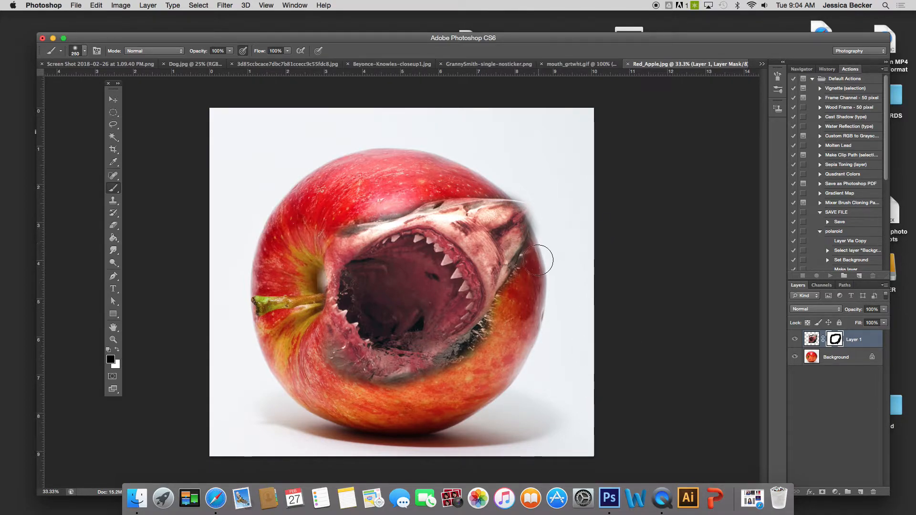
Step: Try painting the mask black over the shark's upper jaw, and restore the area with white
mouse_move(479, 188)
mouse_down()
mouse_move(396, 250)
mouse_move(428, 246)
mouse_up()
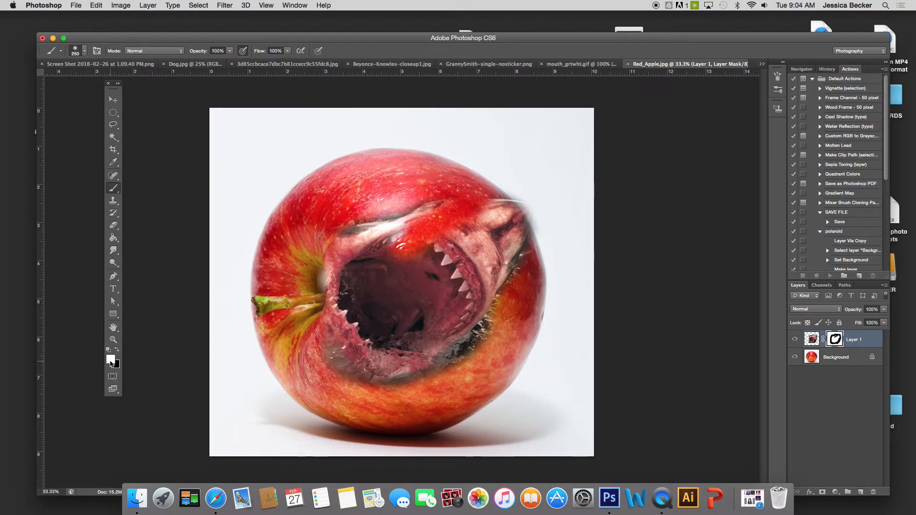
mouse_move(377, 238)
mouse_down()
mouse_move(397, 253)
mouse_move(420, 230)
mouse_move(411, 241)
mouse_move(468, 221)
mouse_move(451, 221)
mouse_move(501, 218)
mouse_move(498, 232)
mouse_move(420, 218)
mouse_move(420, 201)
mouse_move(351, 218)
mouse_move(383, 191)
mouse_move(455, 206)
mouse_move(504, 182)
mouse_move(513, 210)
mouse_move(475, 191)
mouse_up()
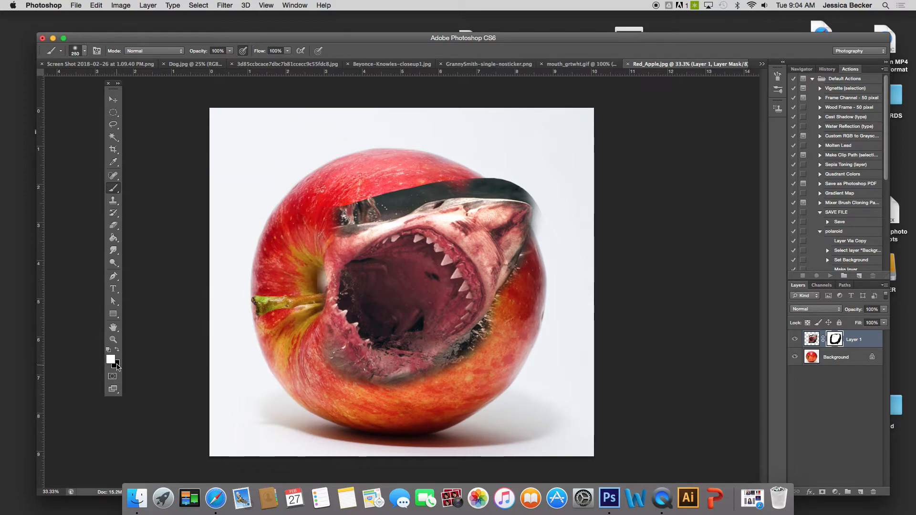
Step: Switch the foreground colour to black and mask out the remaining water above and below the shark's head
key(x)
mouse_move(339, 207)
mouse_down()
mouse_move(432, 187)
mouse_move(517, 182)
mouse_move(508, 179)
mouse_move(547, 201)
mouse_move(538, 201)
mouse_move(546, 244)
mouse_move(527, 315)
mouse_move(545, 267)
mouse_move(479, 363)
mouse_move(503, 319)
mouse_move(441, 376)
mouse_move(383, 396)
mouse_up()
drag(334, 225, 412, 198)
drag(527, 274, 520, 305)
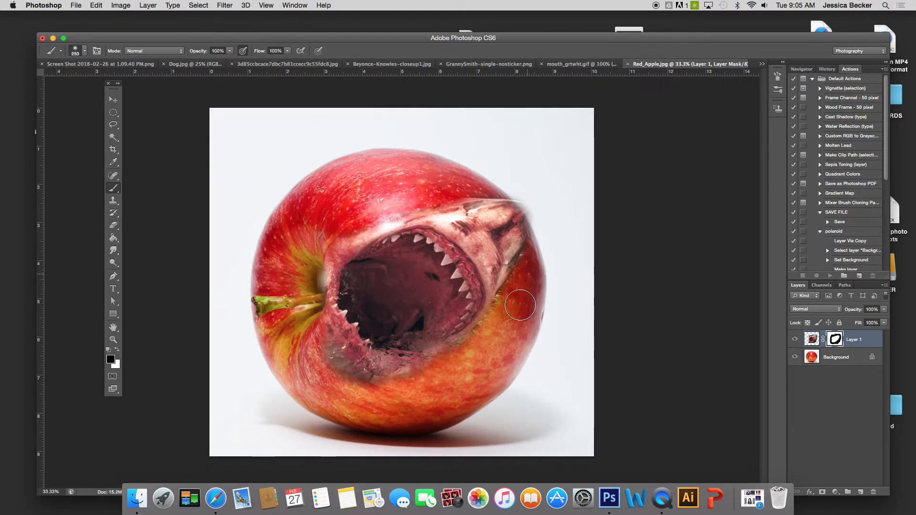
Step: Lower the brush flow to 11% and softly mask the shark's snout and the skin around the mouth into the apple
click(288, 51)
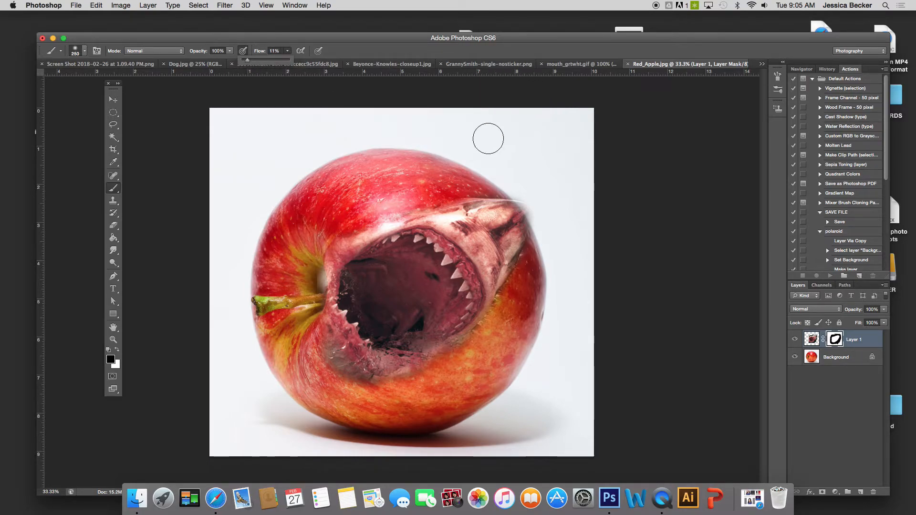
mouse_move(534, 201)
mouse_down()
mouse_move(492, 194)
mouse_move(485, 197)
mouse_move(502, 195)
mouse_move(489, 206)
mouse_move(468, 200)
mouse_move(476, 199)
mouse_move(469, 192)
mouse_move(482, 193)
mouse_move(445, 202)
mouse_move(485, 206)
mouse_move(497, 215)
mouse_move(485, 230)
mouse_move(512, 215)
mouse_move(509, 274)
mouse_move(528, 227)
mouse_move(525, 253)
mouse_move(528, 214)
mouse_move(521, 263)
mouse_move(528, 211)
mouse_move(544, 232)
mouse_move(534, 211)
mouse_move(536, 258)
mouse_move(509, 290)
mouse_move(501, 222)
mouse_move(483, 221)
mouse_move(489, 214)
mouse_move(504, 224)
mouse_move(524, 252)
mouse_move(522, 275)
mouse_up()
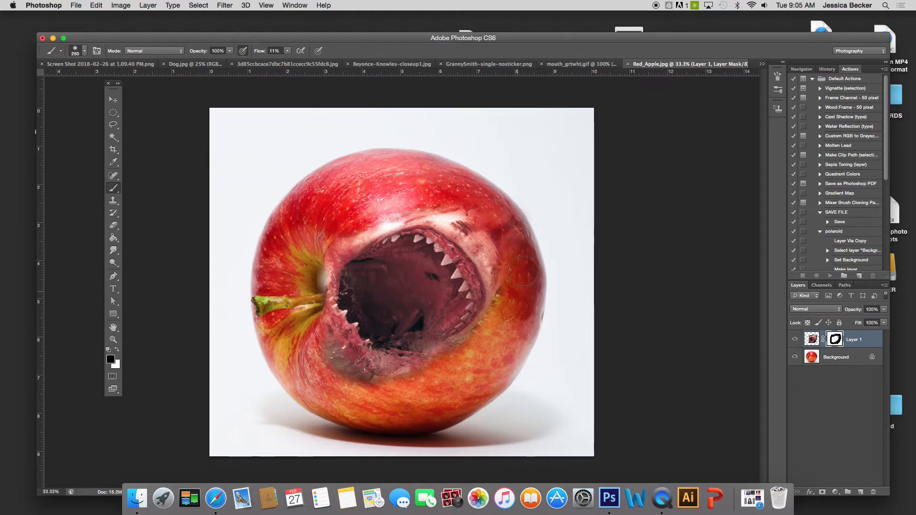
drag(500, 312, 487, 324)
drag(436, 371, 418, 371)
drag(320, 348, 339, 375)
mouse_move(311, 347)
mouse_down()
mouse_move(322, 371)
mouse_move(351, 367)
mouse_move(361, 383)
mouse_up()
mouse_move(333, 252)
mouse_down()
mouse_move(322, 272)
mouse_move(318, 249)
mouse_move(326, 286)
mouse_move(312, 321)
mouse_up()
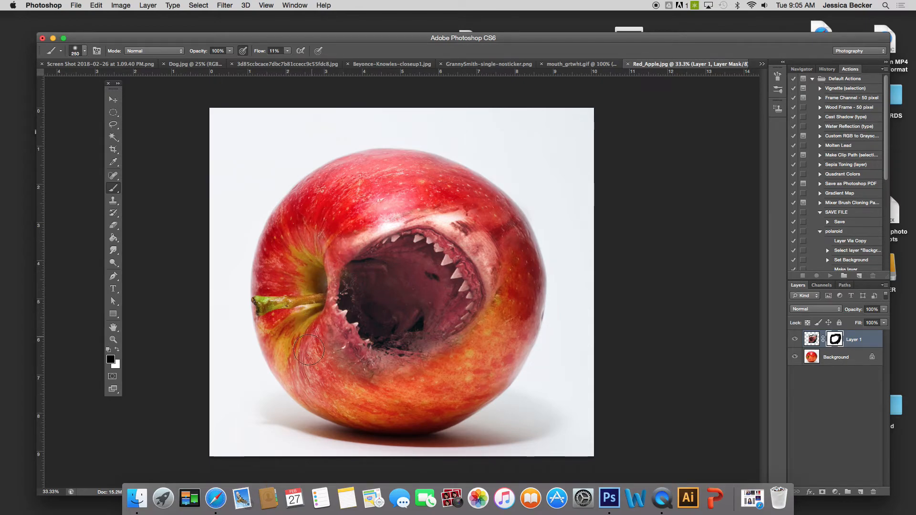
Step: Softly mask the skin above, beside and below the shark's mouth further into the red apple
drag(317, 354, 310, 308)
drag(382, 209, 330, 242)
mouse_move(428, 188)
mouse_down()
mouse_move(413, 198)
mouse_move(487, 198)
mouse_move(515, 329)
mouse_move(501, 332)
mouse_move(507, 290)
mouse_move(501, 318)
mouse_move(466, 351)
mouse_move(470, 343)
mouse_move(410, 383)
mouse_move(375, 385)
mouse_up()
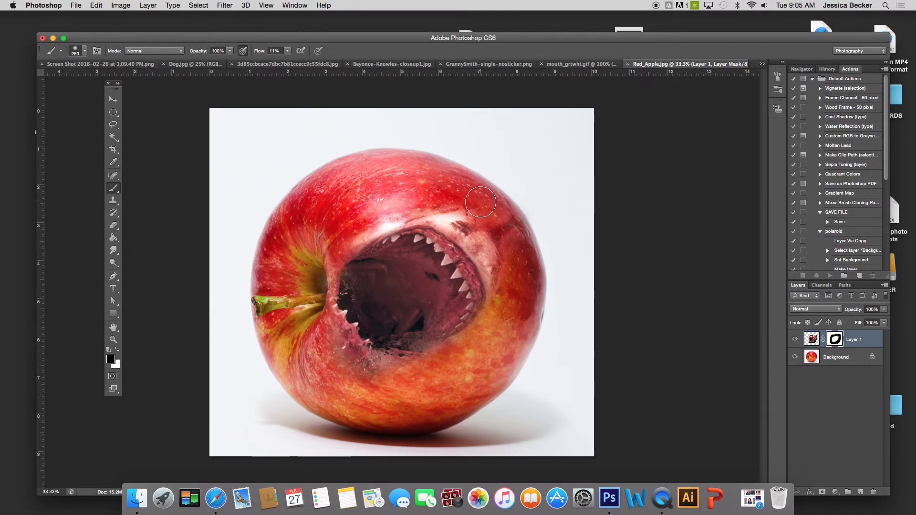
Step: Free-transform the shark mouth: rotate it -19.40°, enlarge it to about 113% and shift it toward the apple's right side
key(super+t)
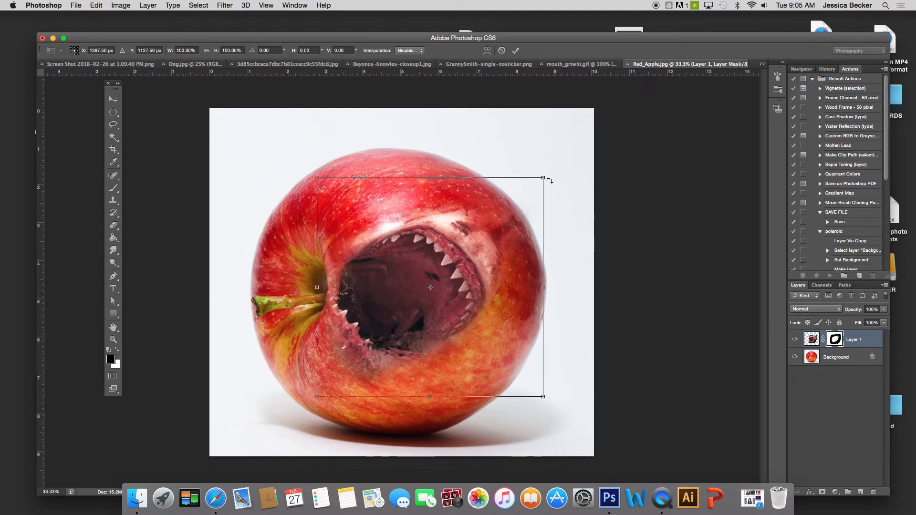
drag(551, 171, 522, 116)
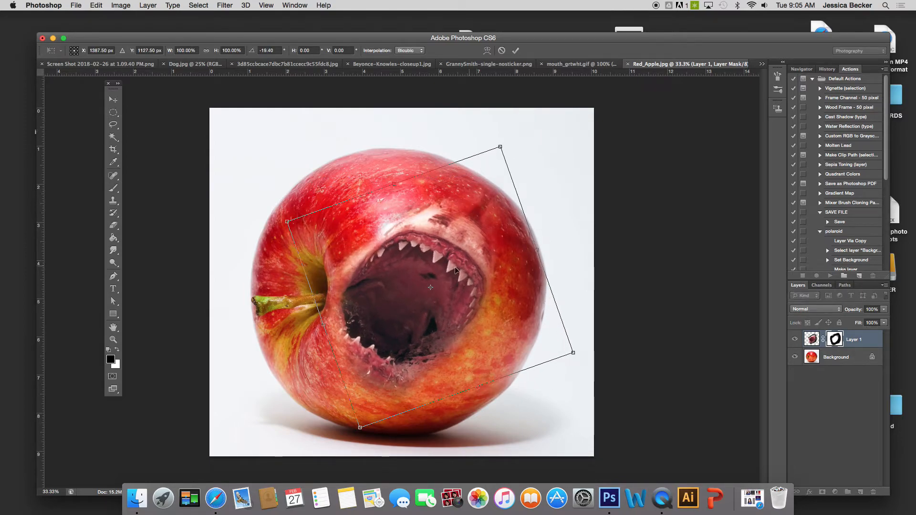
drag(407, 285, 427, 283)
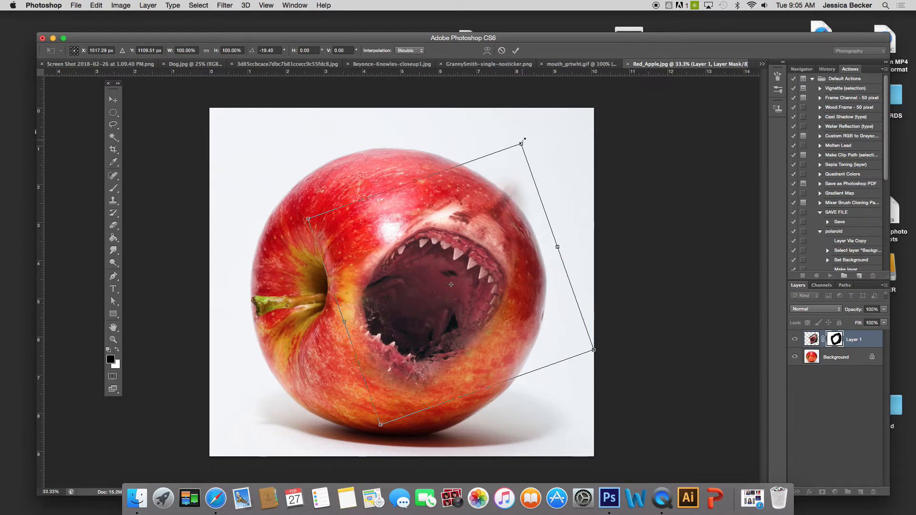
drag(526, 138, 539, 112)
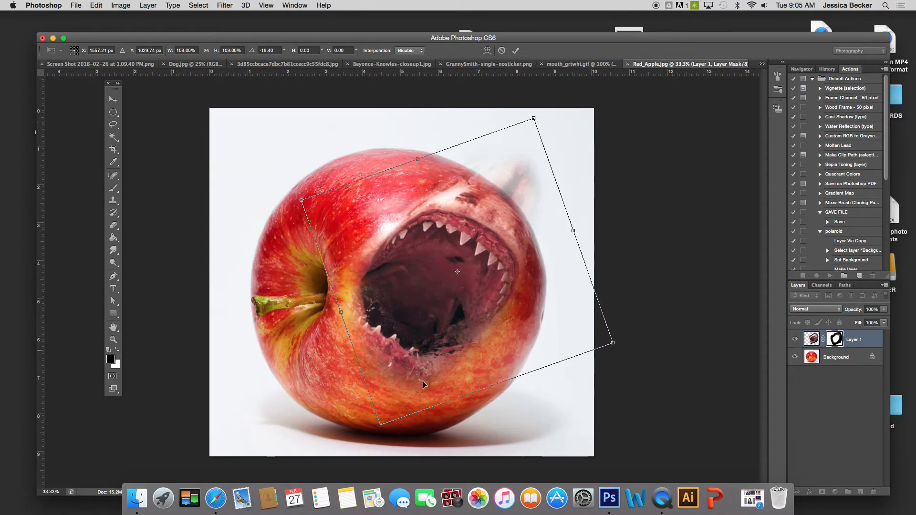
drag(380, 423, 376, 436)
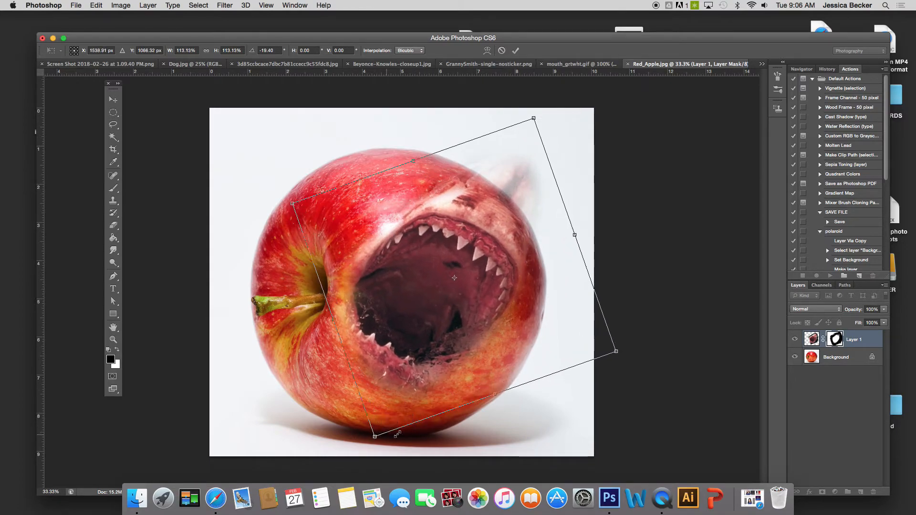
Step: Mask out the snout spilling past the apple's edge and soften the skin below the mouth with the brush
key(b)
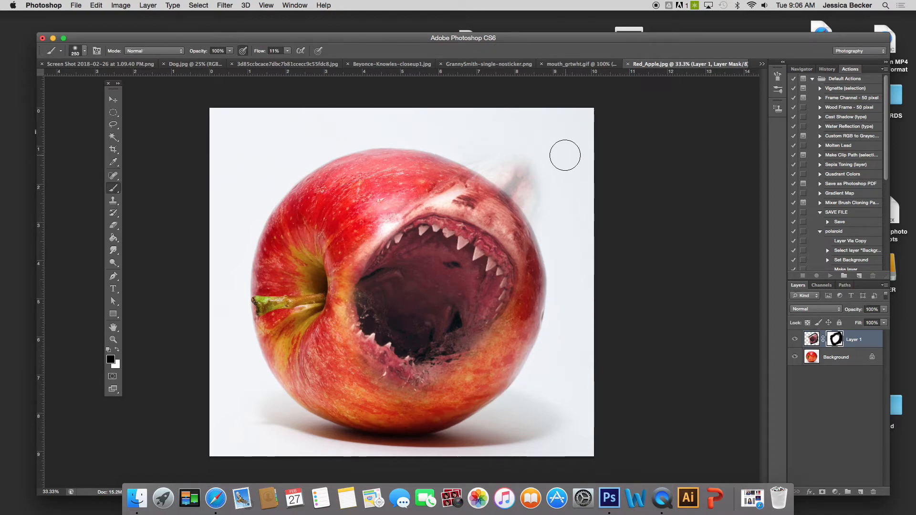
mouse_move(523, 183)
mouse_down()
mouse_move(546, 215)
mouse_move(514, 176)
mouse_move(519, 188)
mouse_move(518, 168)
mouse_move(505, 208)
mouse_move(485, 148)
mouse_move(491, 167)
mouse_move(450, 169)
mouse_move(444, 186)
mouse_move(547, 192)
mouse_move(542, 229)
mouse_move(529, 204)
mouse_move(537, 265)
mouse_up()
mouse_move(517, 344)
mouse_down()
mouse_move(516, 331)
mouse_move(457, 401)
mouse_up()
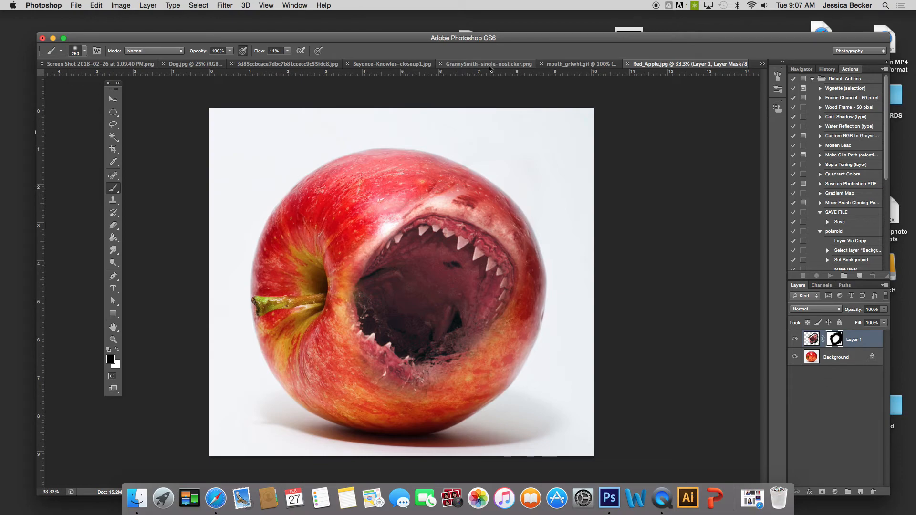
Step: Look through the open images, including the green apple and the shark, and bring up the snake photo 9750.jpg
click(488, 67)
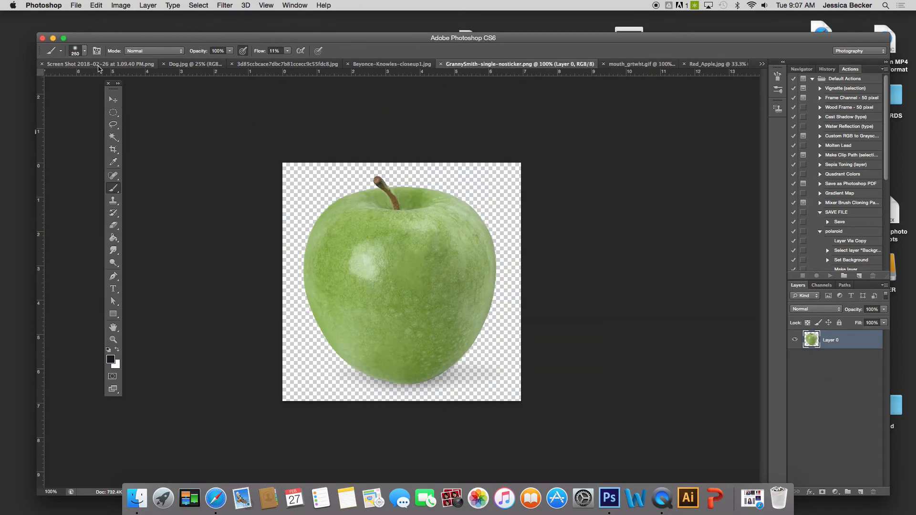
click(100, 64)
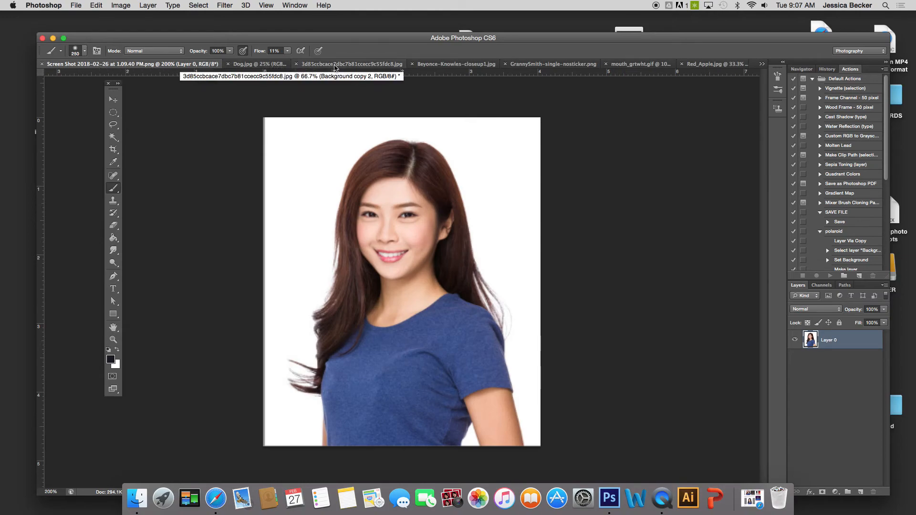
click(349, 65)
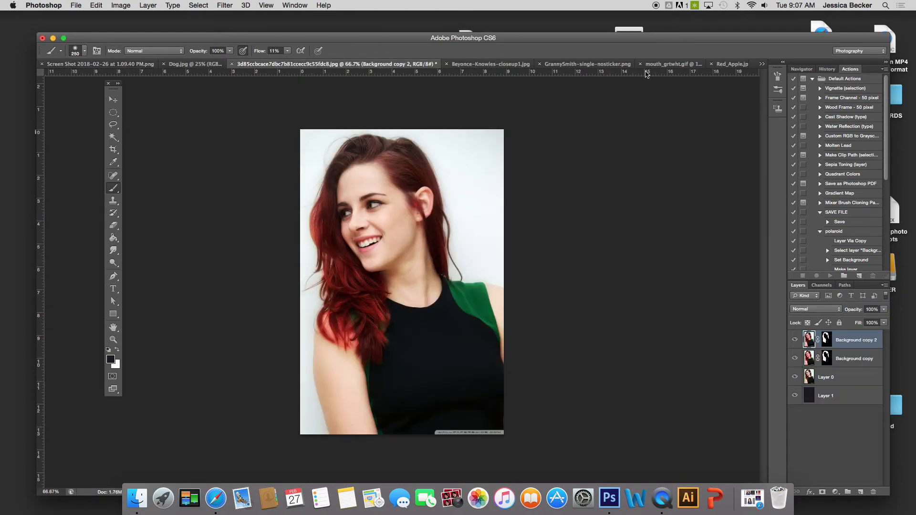
click(762, 64)
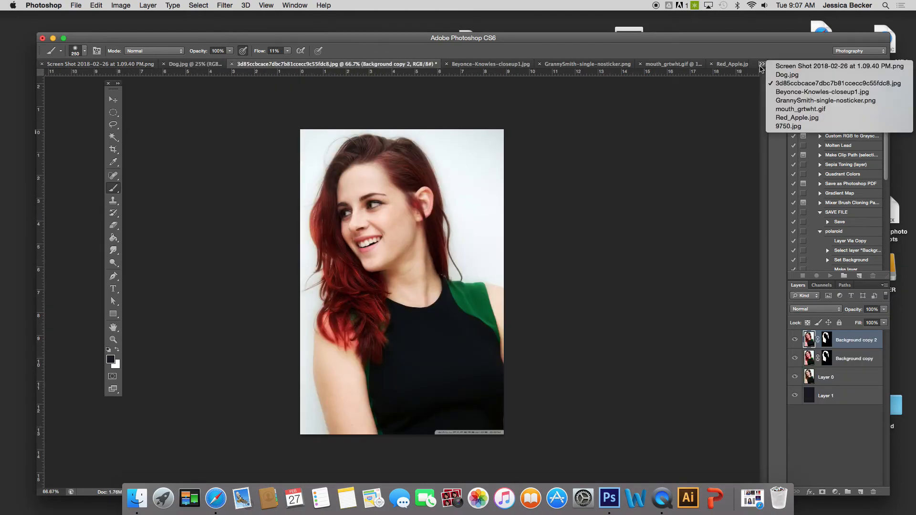
click(786, 109)
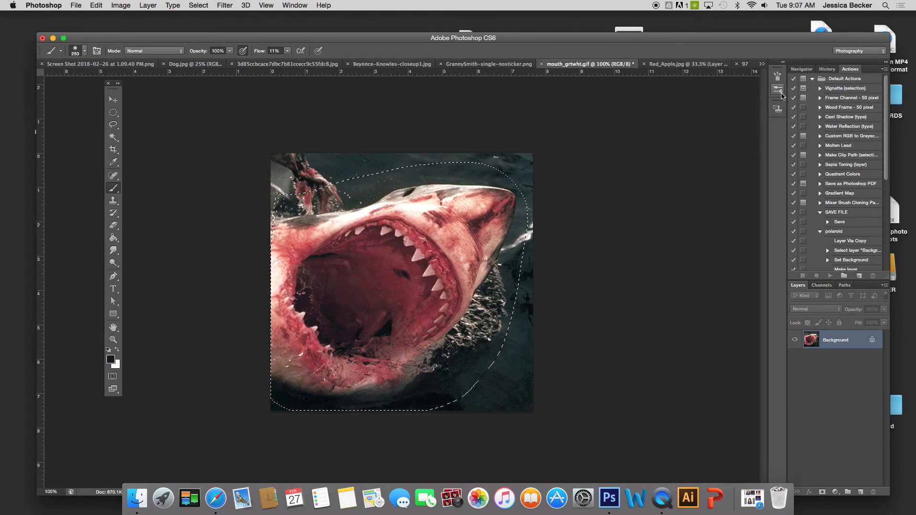
click(762, 64)
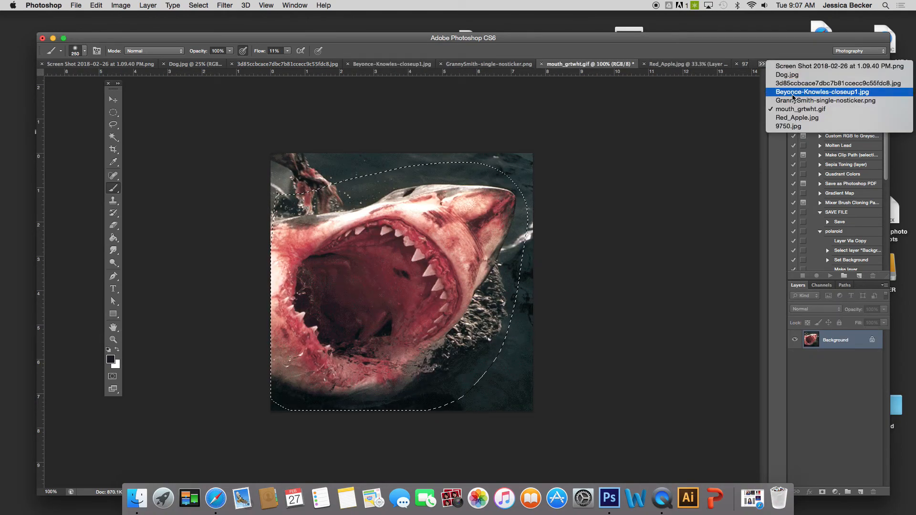
click(785, 126)
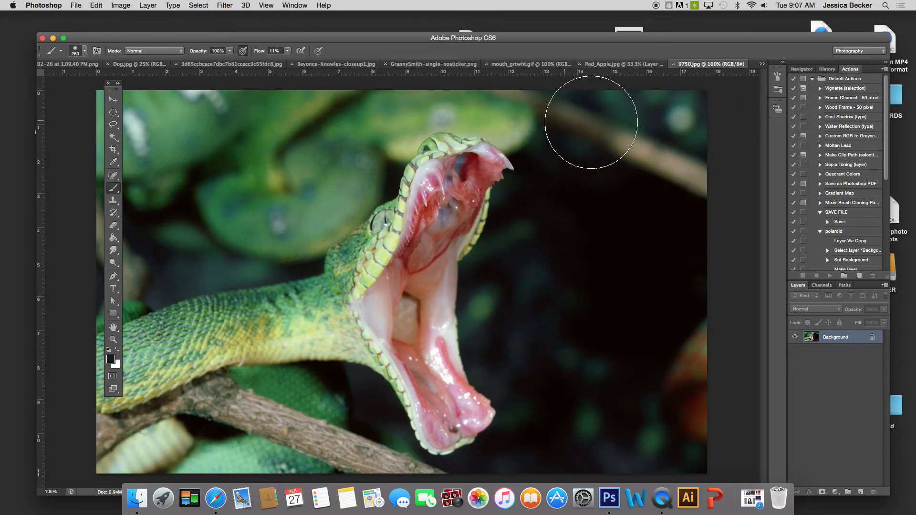
Step: Lasso loosely around the snake's open-mouthed head and move the selection into the GrannySmith-single-nosticker.png document
click(113, 125)
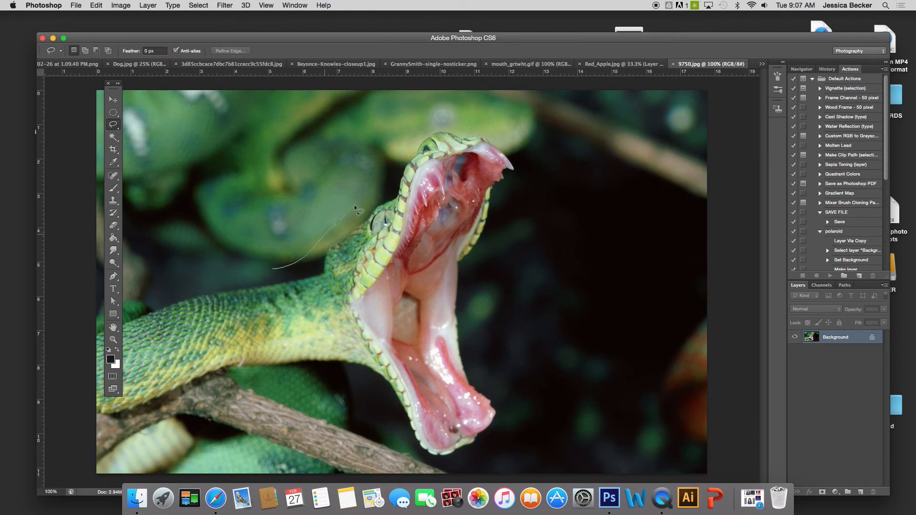
mouse_move(534, 189)
mouse_down()
mouse_move(501, 270)
mouse_move(490, 341)
mouse_up()
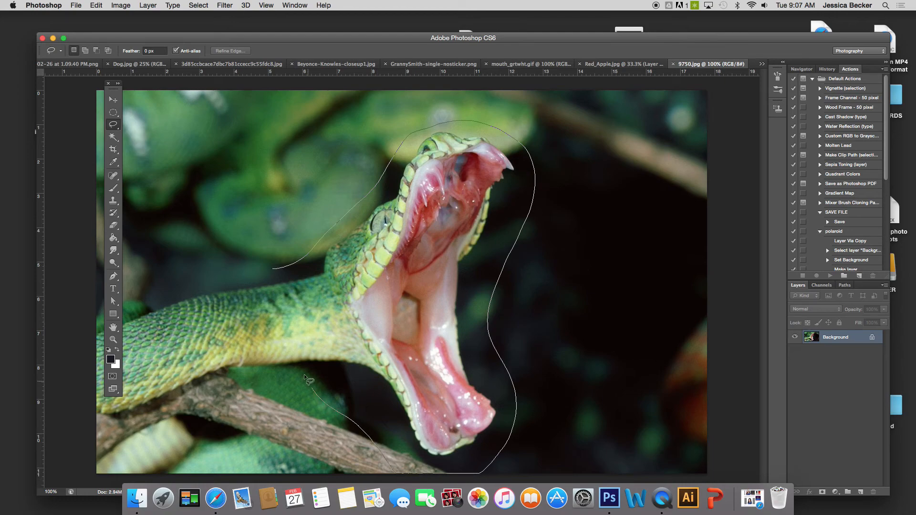
drag(272, 270, 272, 270)
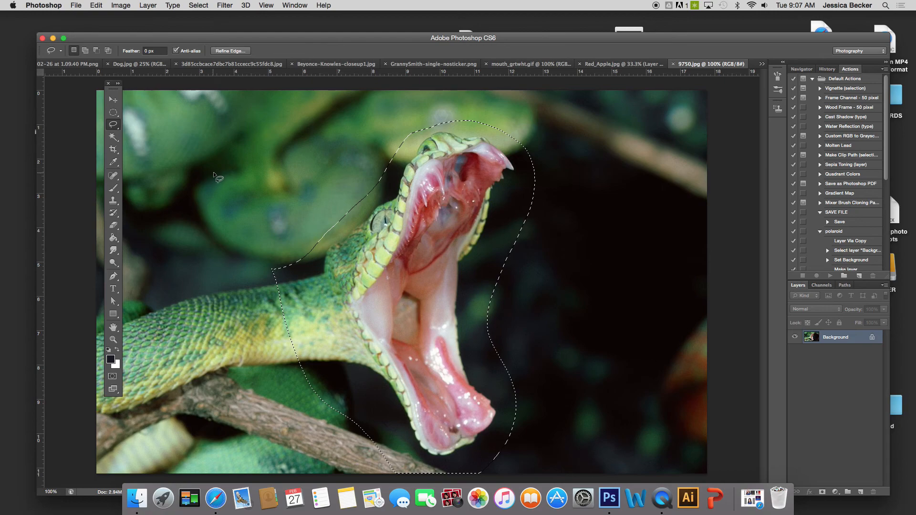
click(112, 99)
mouse_move(408, 216)
mouse_down()
mouse_move(419, 66)
mouse_move(439, 253)
mouse_move(477, 259)
mouse_move(451, 263)
mouse_up()
Step: Scale the snake head down proportionally to about 57% and position it over the right side of the green apple
key(ctrl+t)
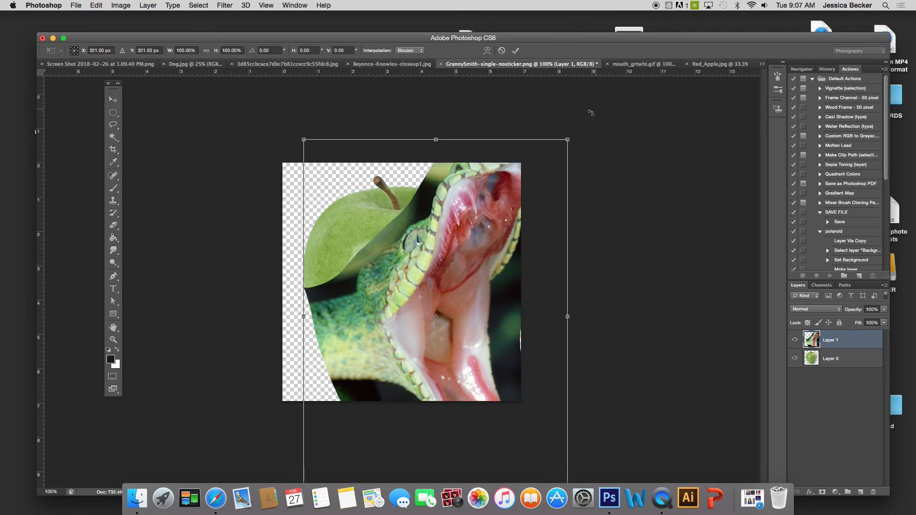
drag(568, 139, 453, 292)
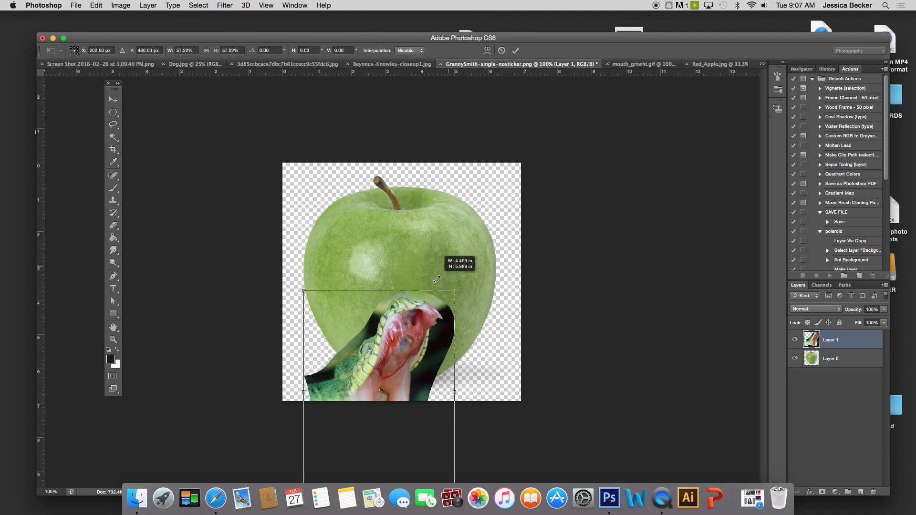
drag(395, 369, 446, 277)
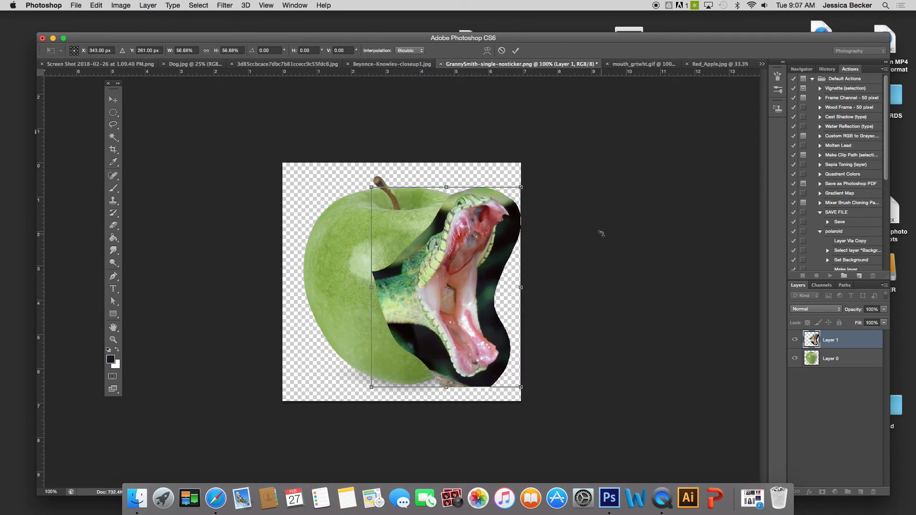
key(Return)
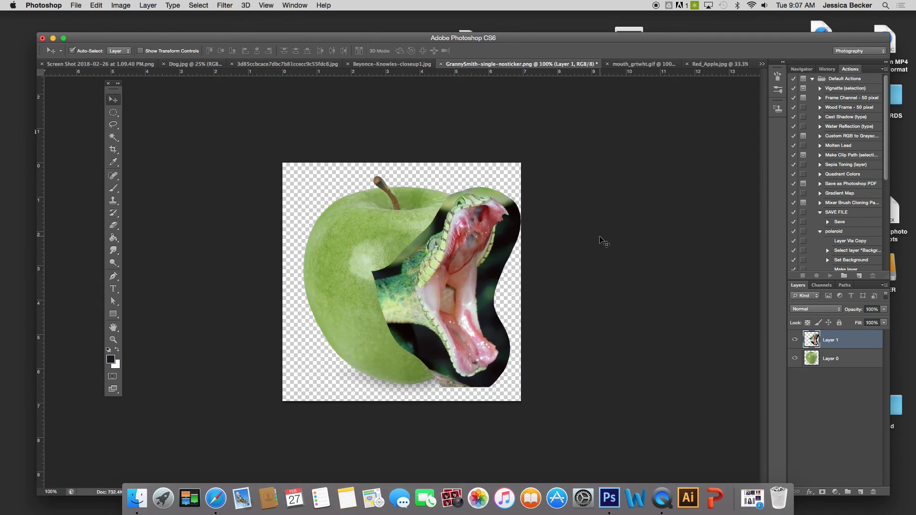
Step: Add a layer mask to the snake layer and softly paint black along the head's upper-left edge with a 90 px brush
click(821, 492)
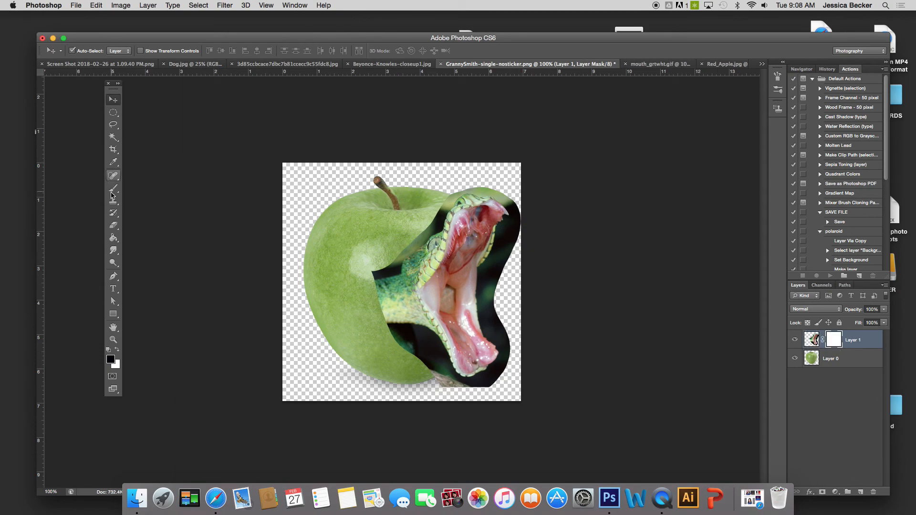
click(112, 190)
key(bracketleft)
key(bracketleft)
key(bracketleft)
key(bracketleft)
key(bracketleft)
key(bracketleft)
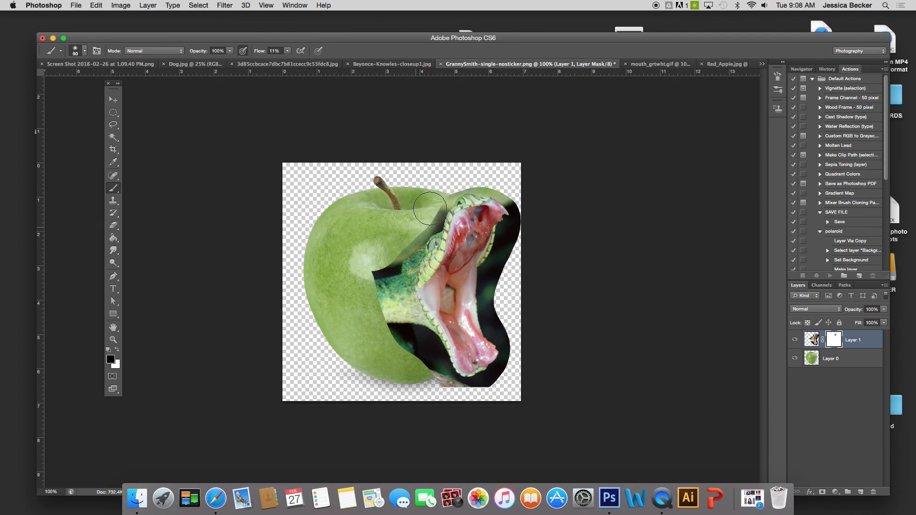
drag(361, 263, 381, 253)
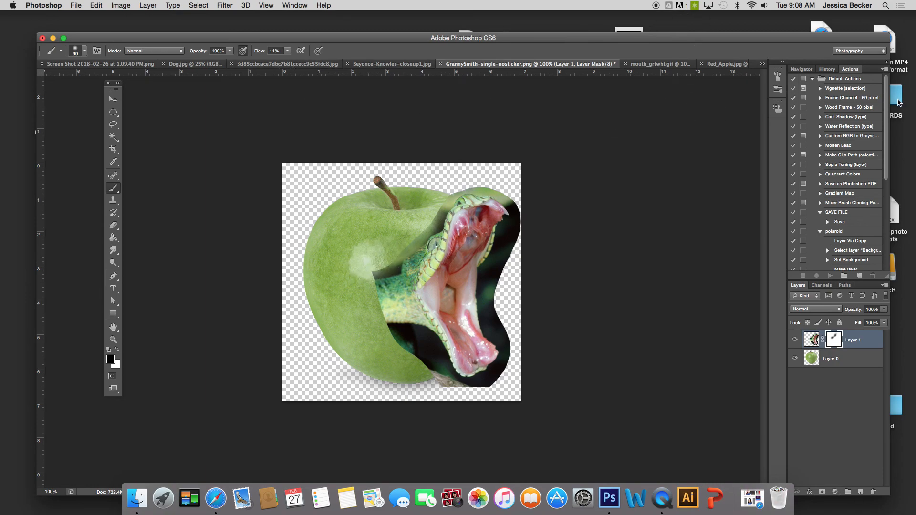